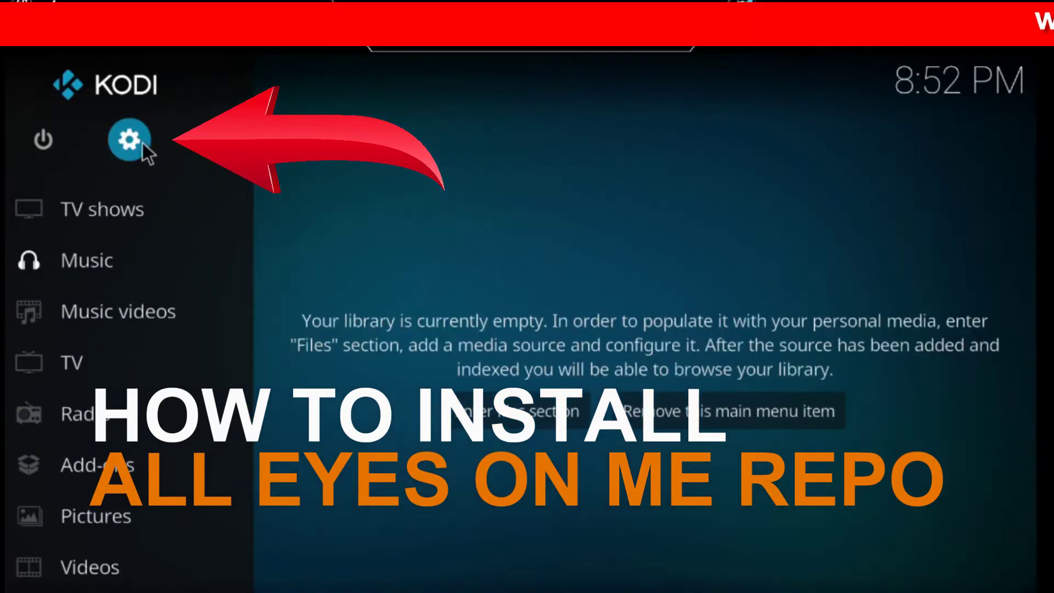
Step: Open Kodi's System settings and set the settings level to Advanced
left_click(144, 148)
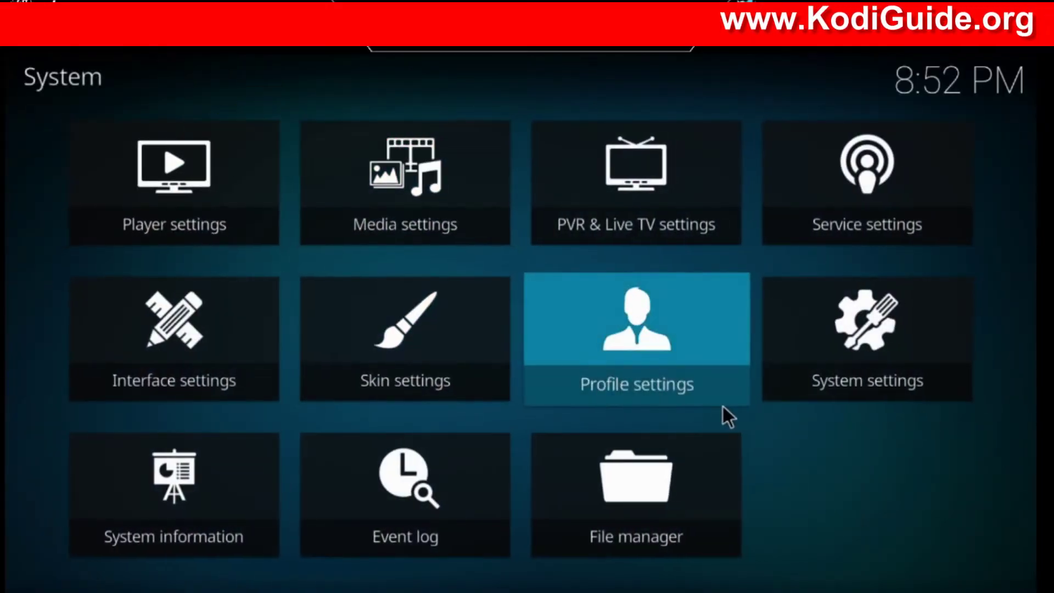
left_click(836, 371)
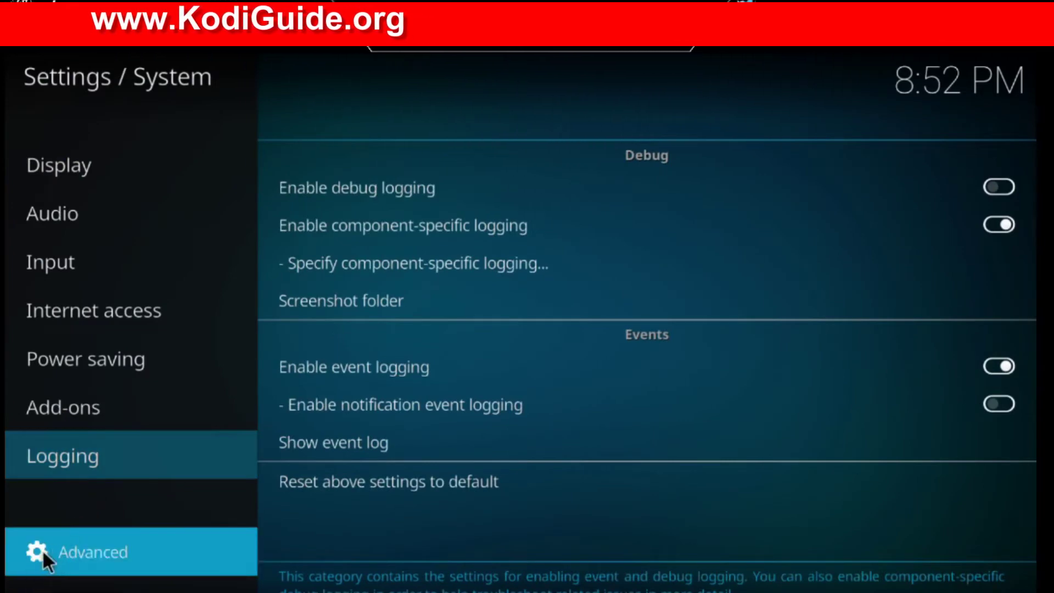
left_click(60, 541)
left_click(91, 544)
left_click(81, 544)
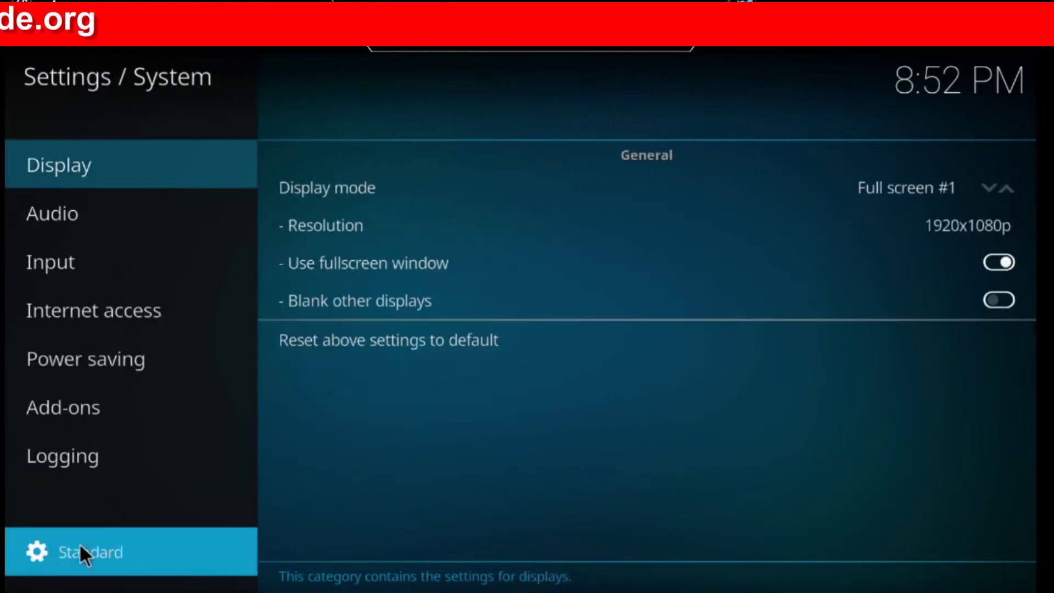
left_click(102, 539)
Step: Switch on Unknown sources under Add-ons and accept the warning
mouse_move(131, 404)
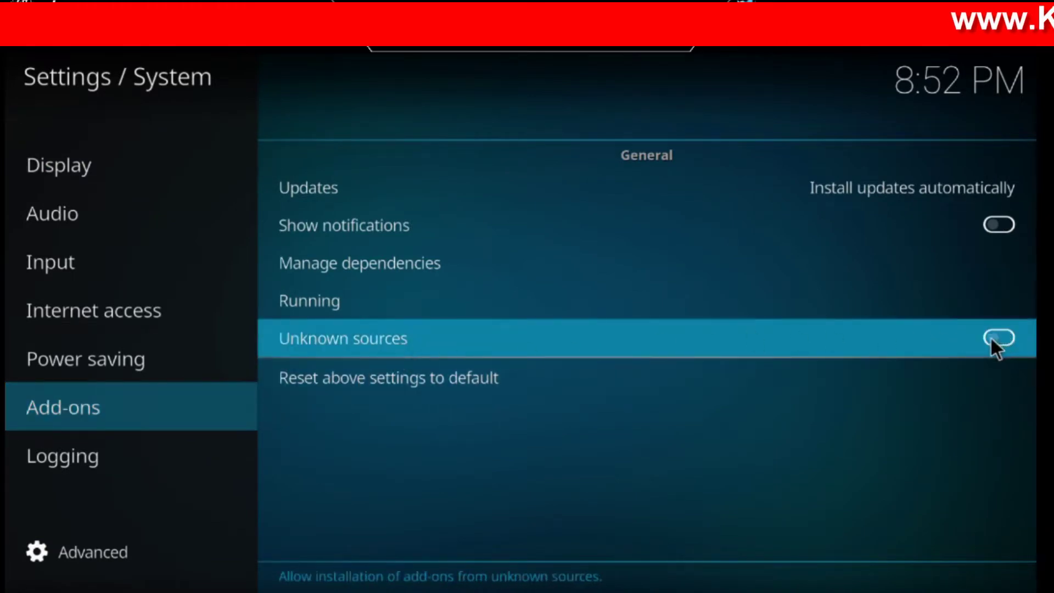
left_click(1001, 337)
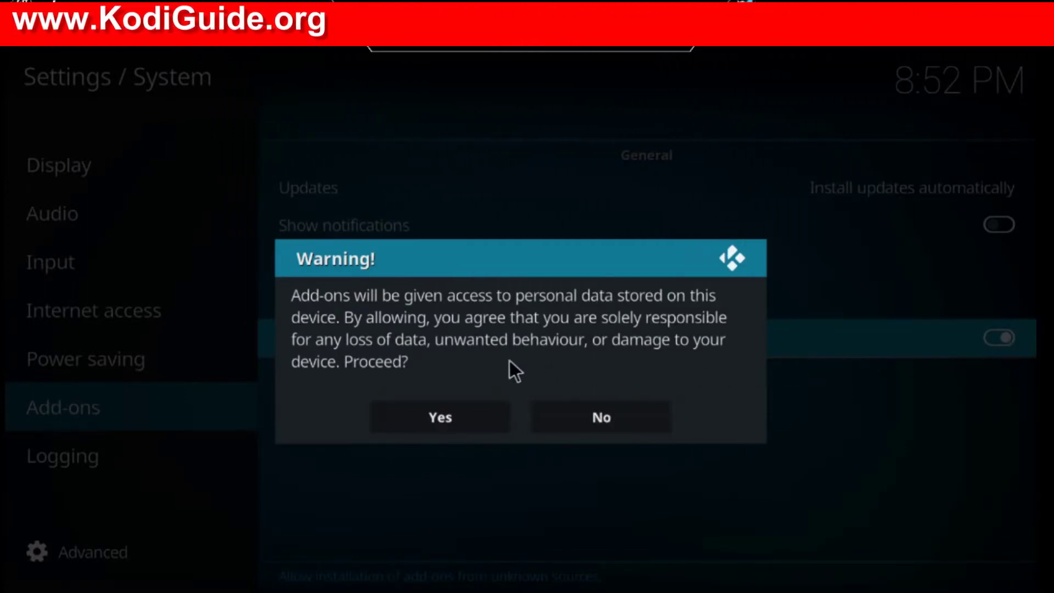
left_click(436, 418)
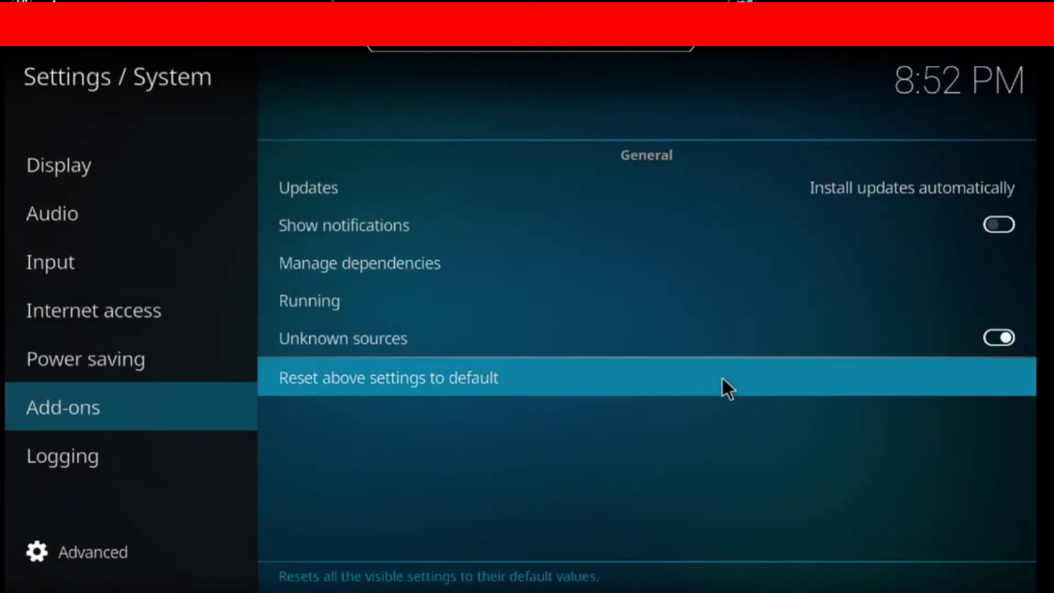
key("Escape")
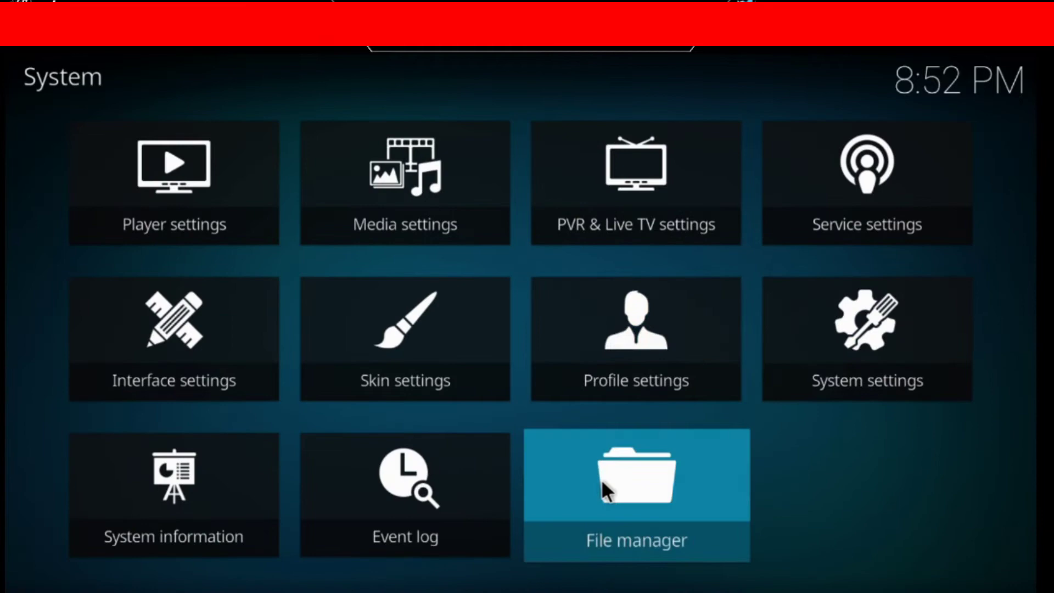
left_click(602, 481)
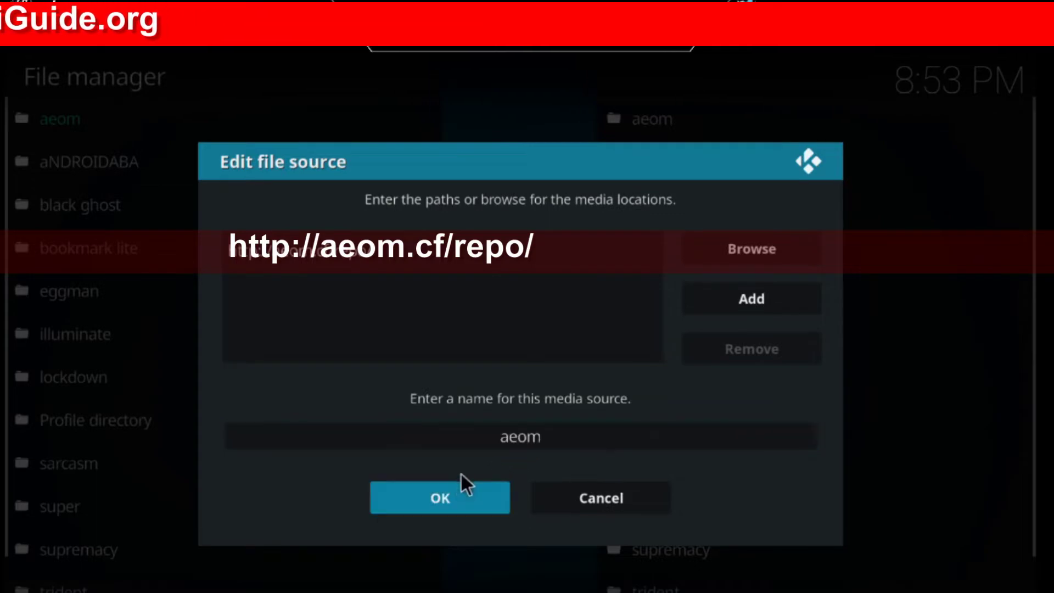
left_click(439, 475)
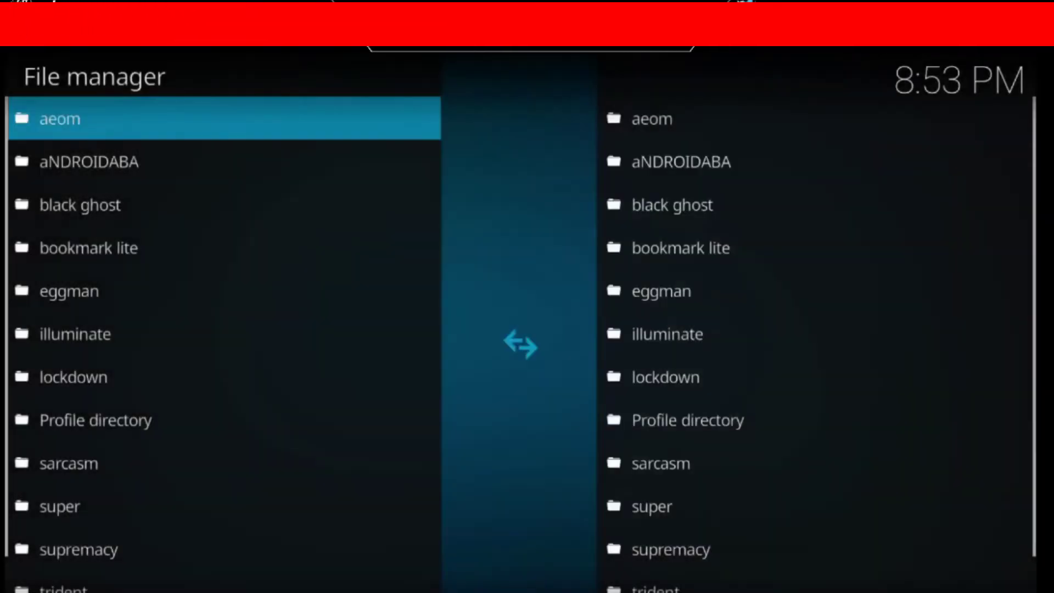
Step: Install repository.alleyezonme.zip from the aeom source using Install from zip file
key("Escape")
key("Escape")
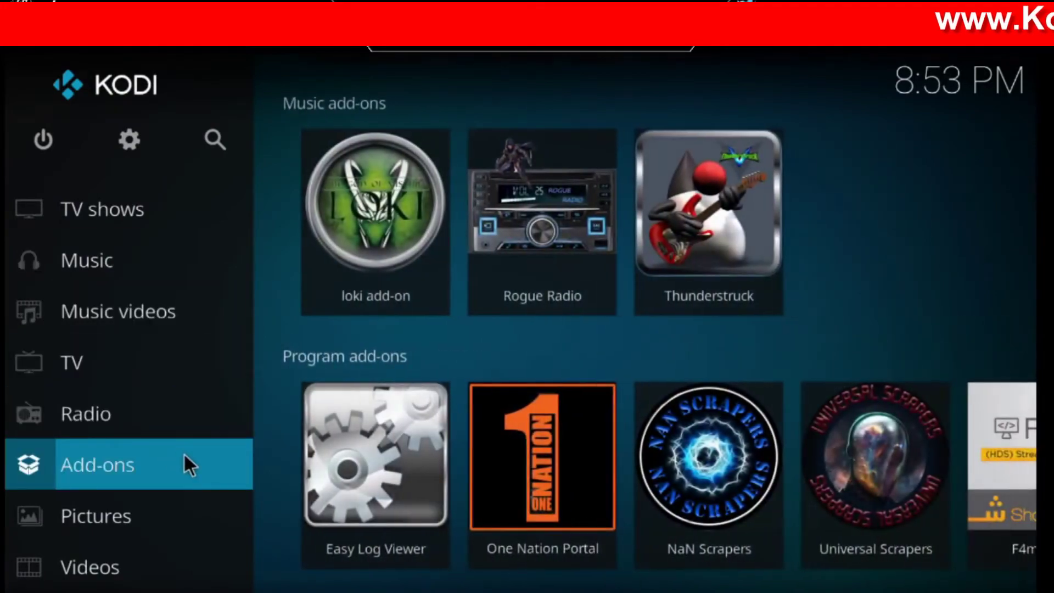
left_click(184, 453)
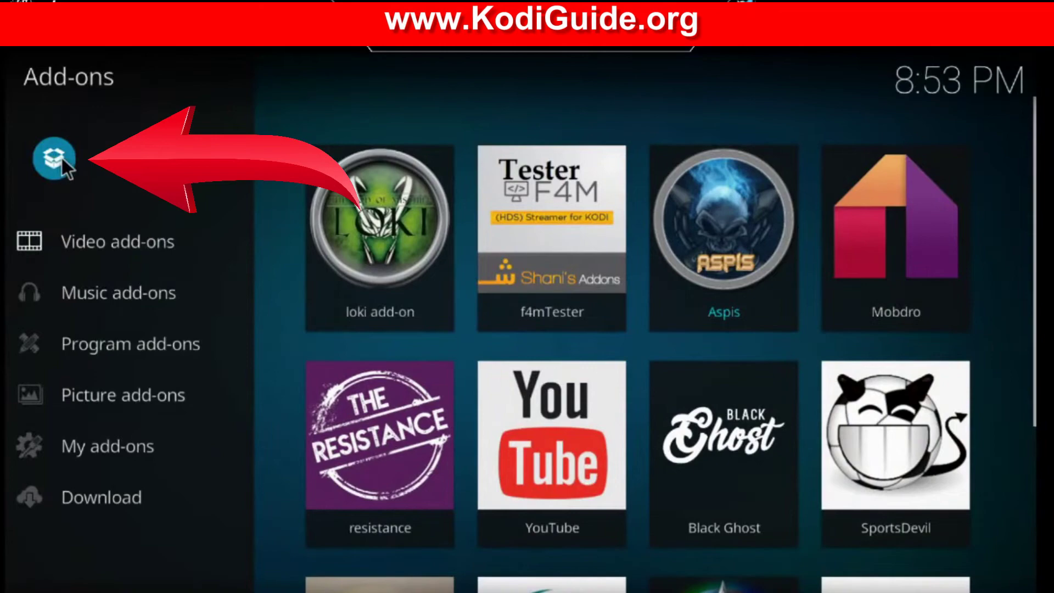
left_click(55, 156)
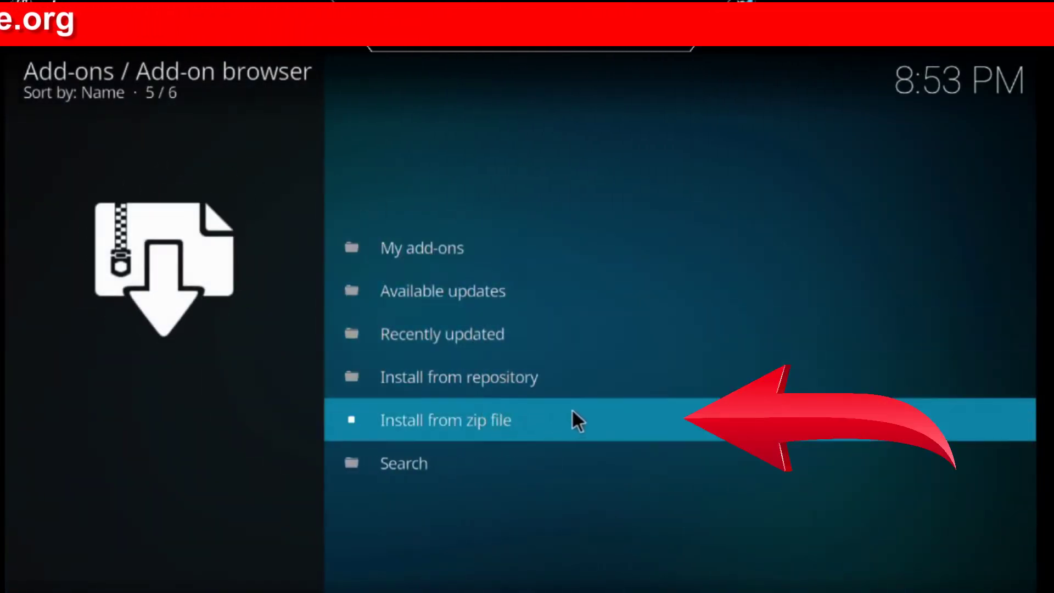
left_click(607, 418)
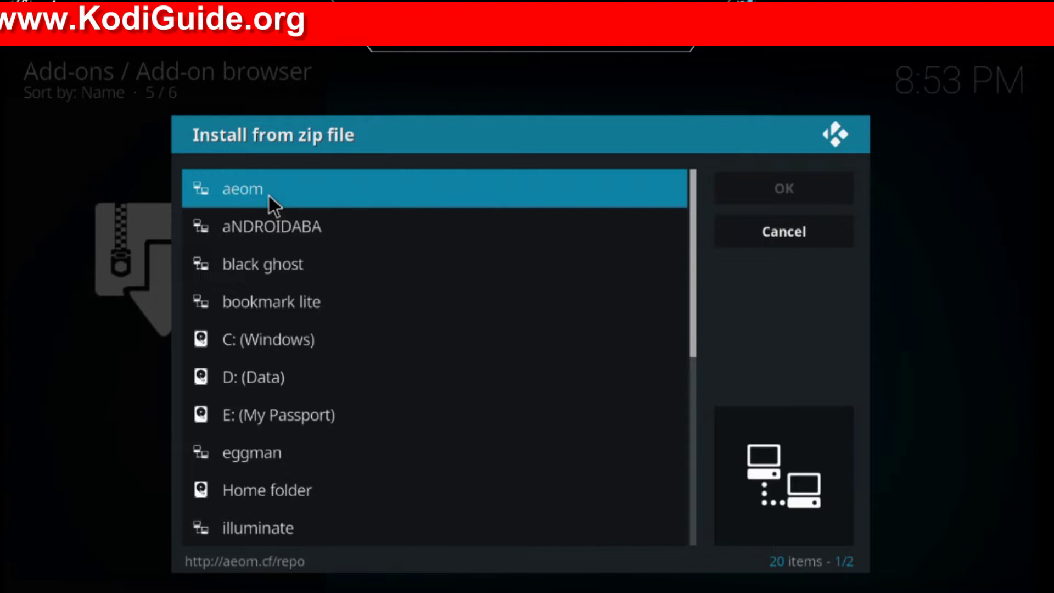
left_click(269, 195)
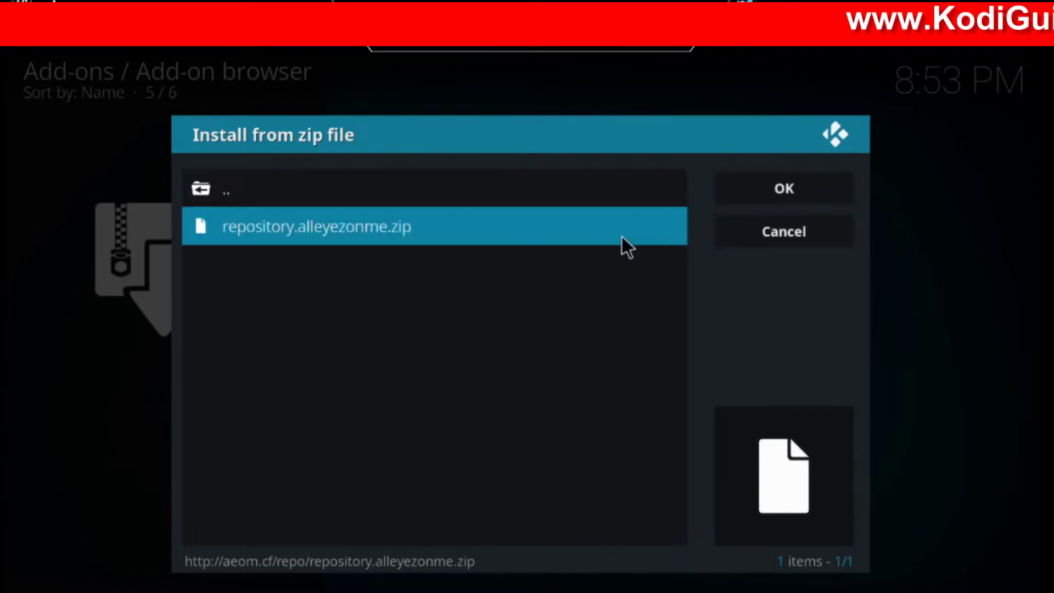
left_click(425, 234)
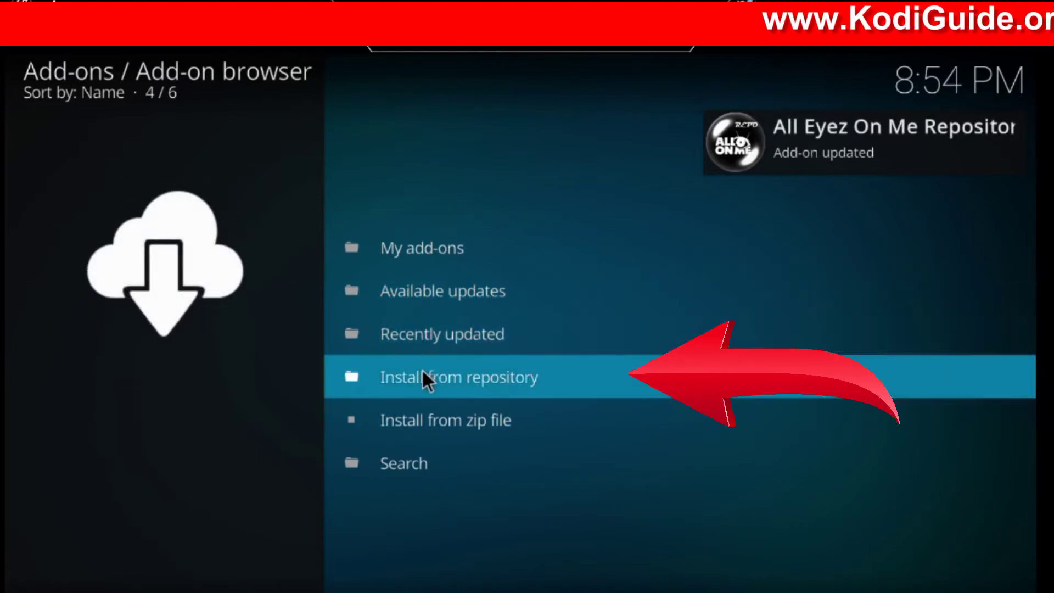
Step: Browse the All Eyez On Me Repository, checking its music and program add-on categories
left_click(425, 379)
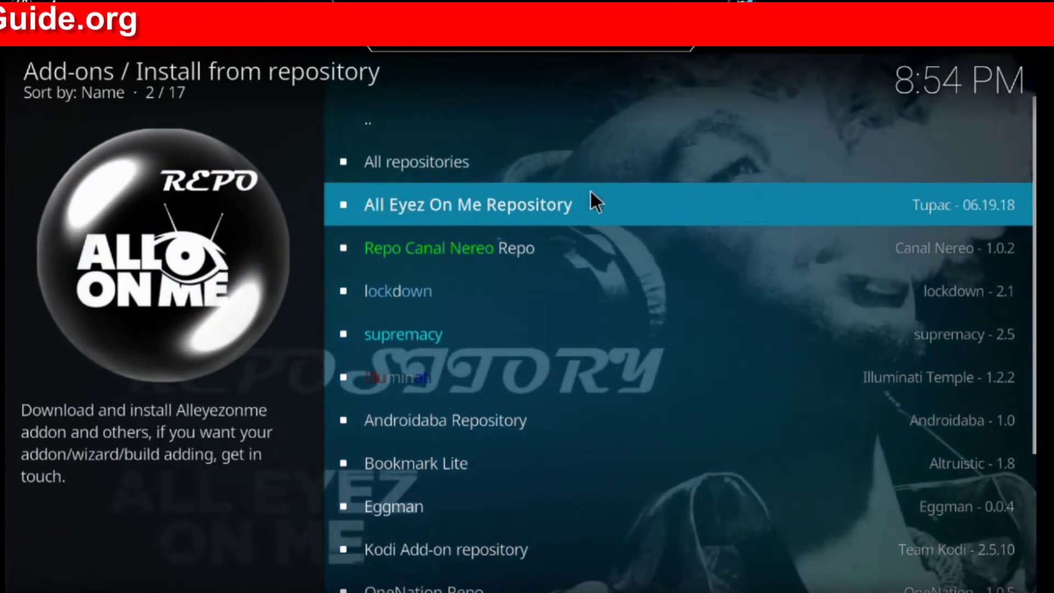
left_click(591, 193)
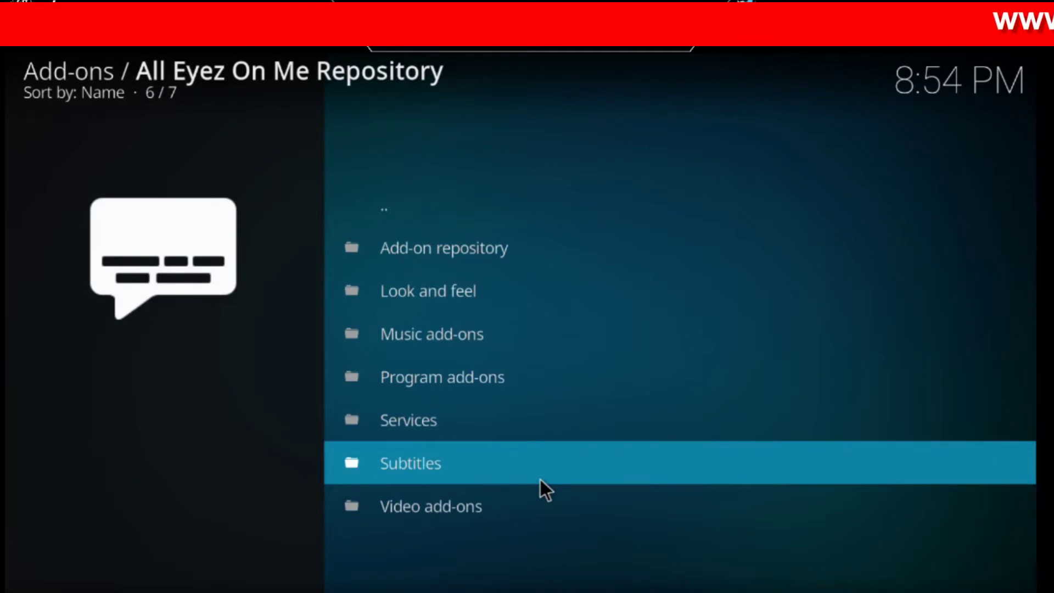
left_click(489, 344)
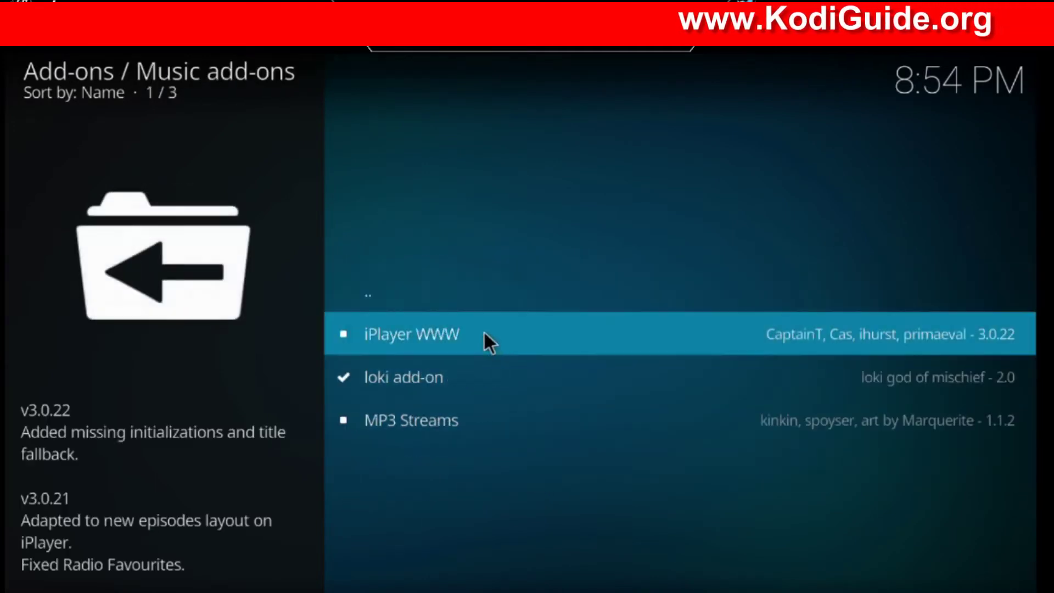
left_click(436, 303)
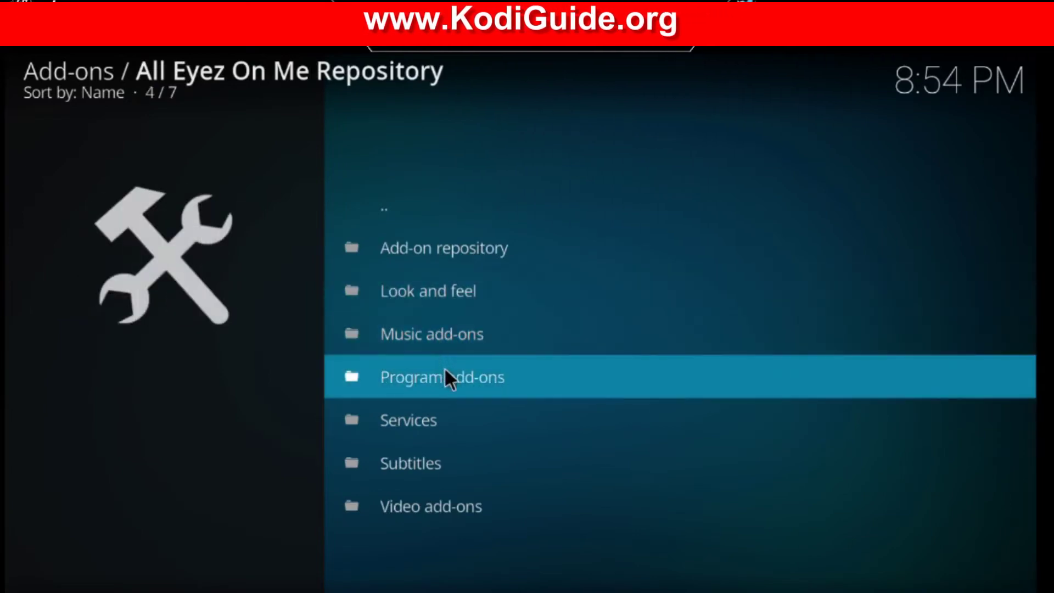
left_click(448, 377)
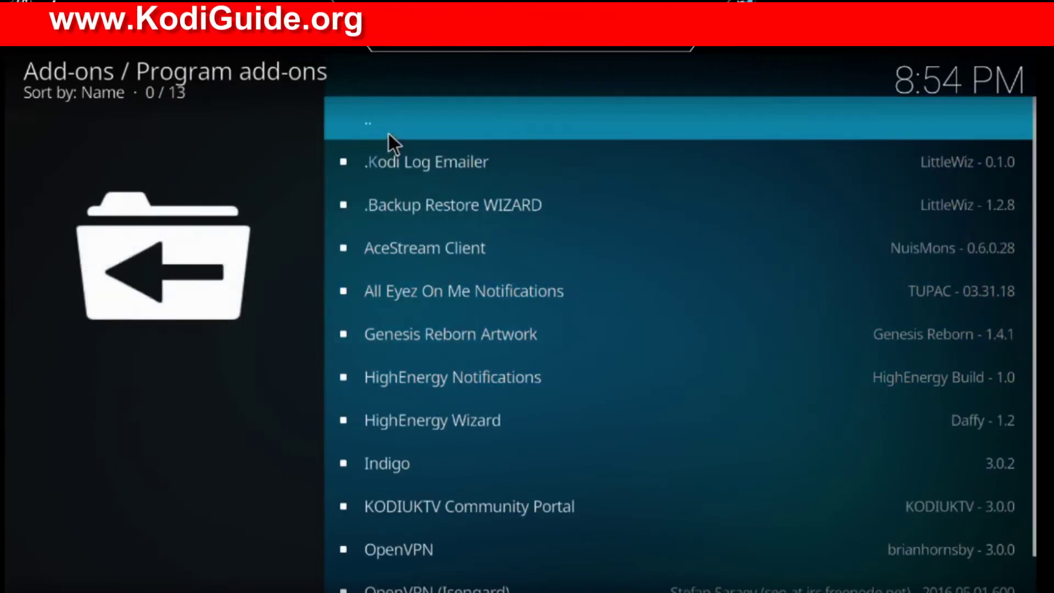
left_click(388, 133)
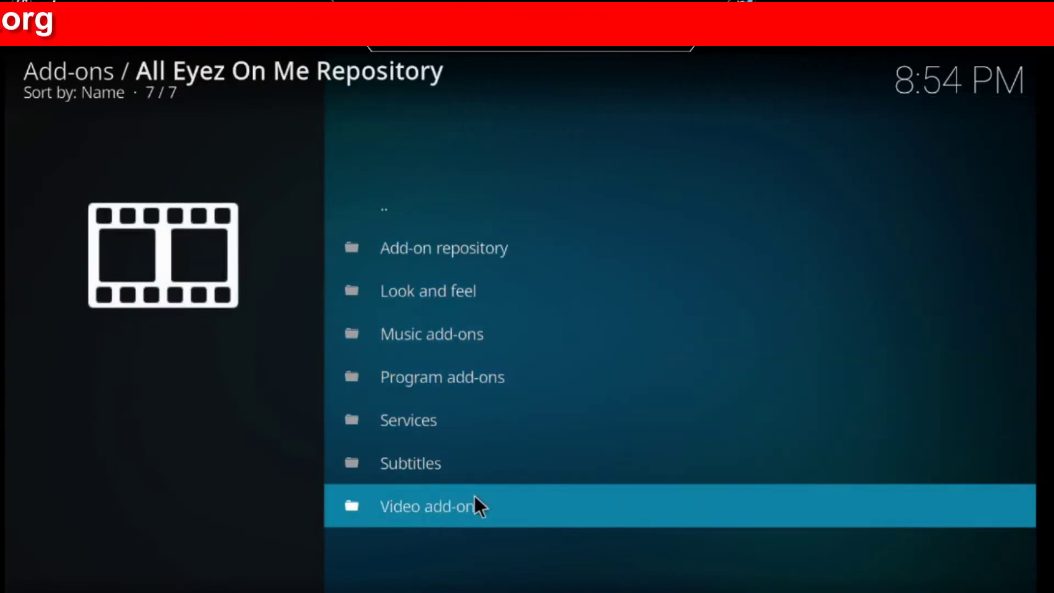
Step: Open the repository's video add-ons and scroll the list to find loki
left_click(506, 498)
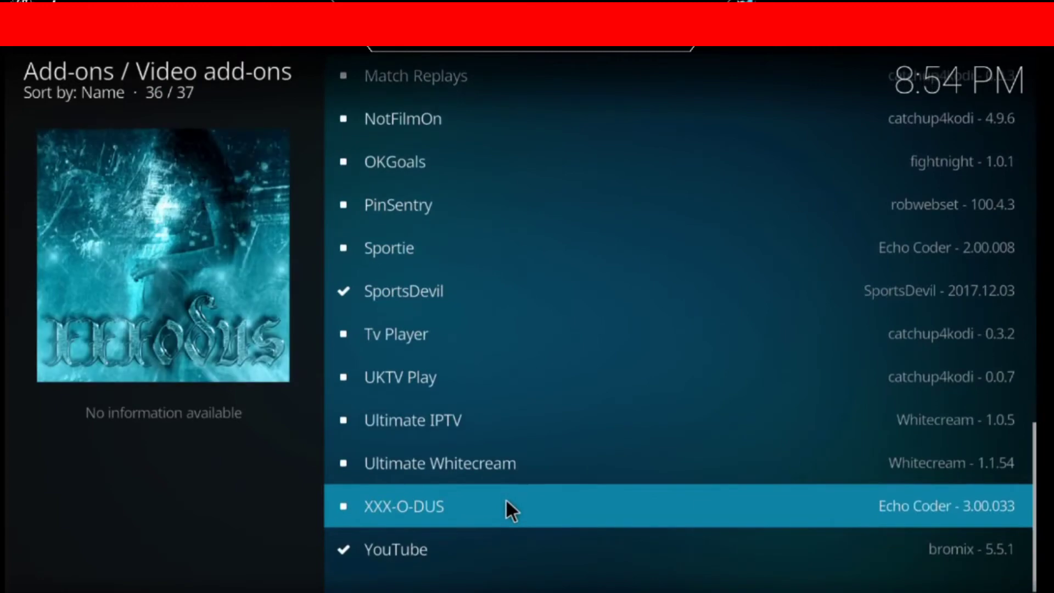
scroll(506, 499, "up", 10)
scroll(518, 520, "up", 9)
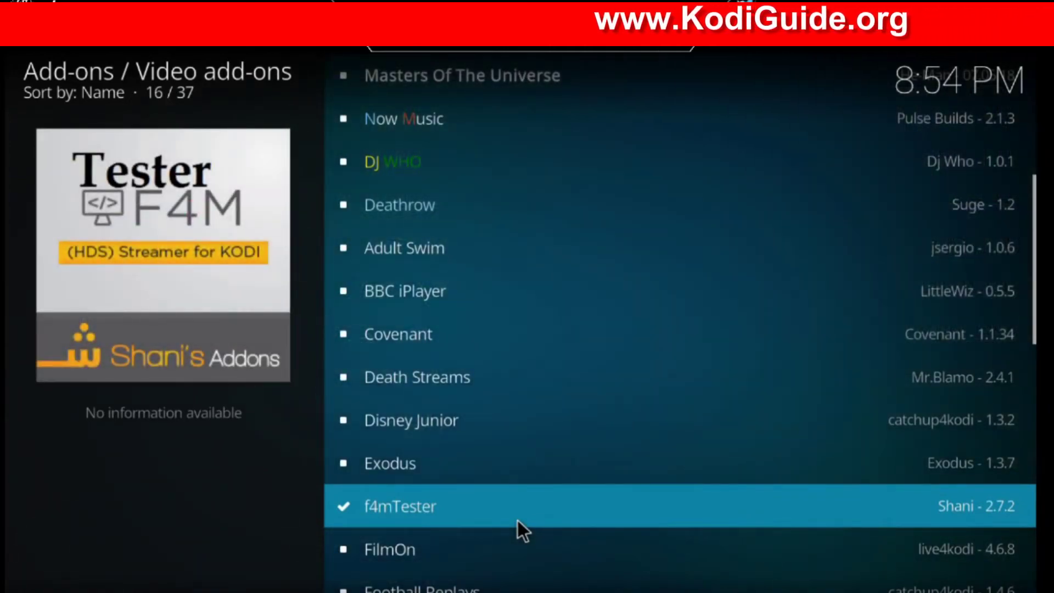
scroll(518, 521, "up", 16)
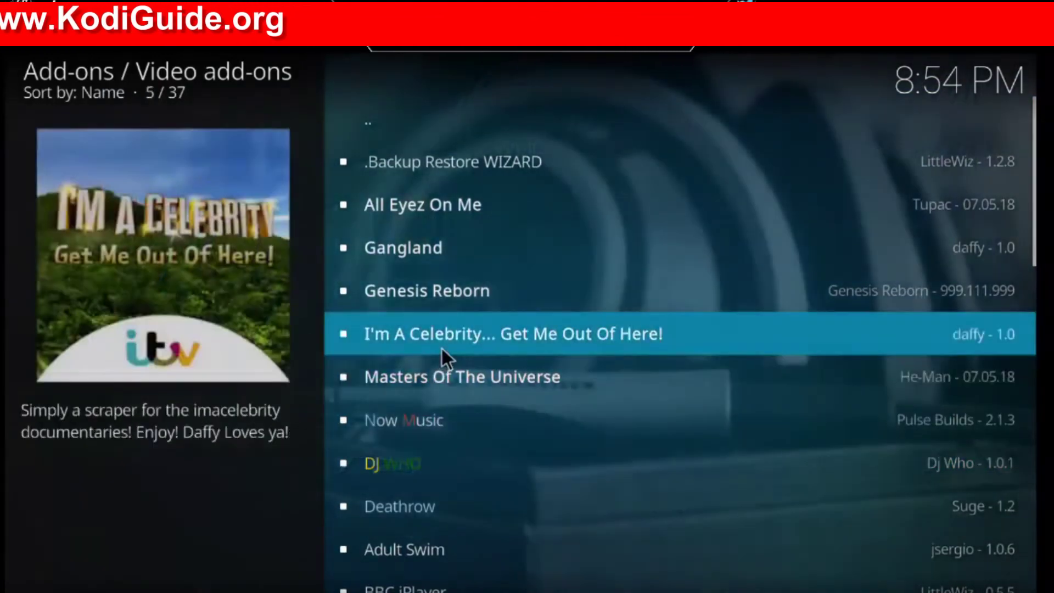
scroll(445, 354, "down", 4)
scroll(449, 363, "down", 4)
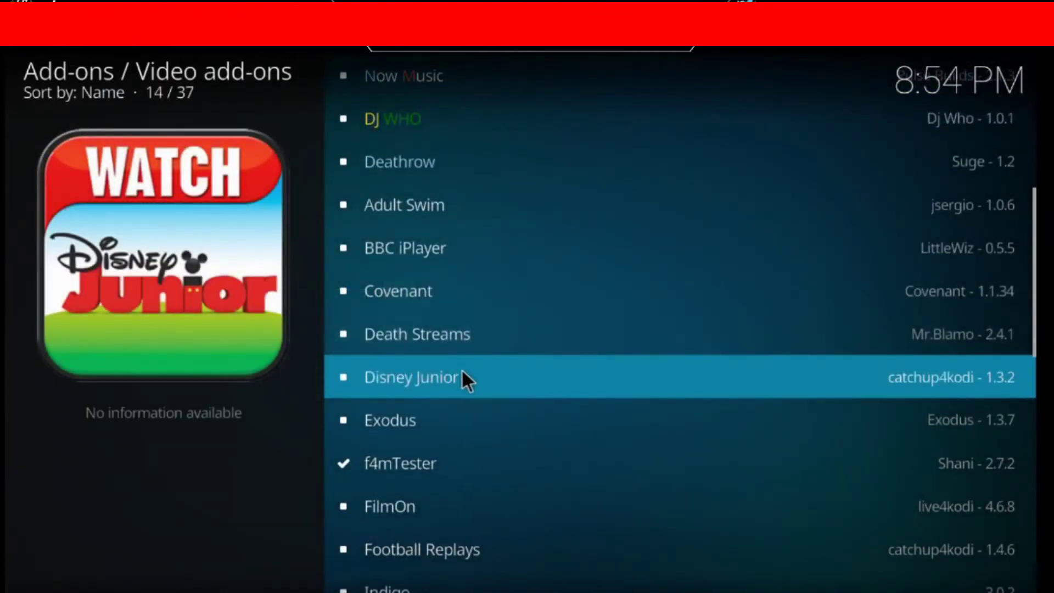
scroll(463, 379, "down", 13)
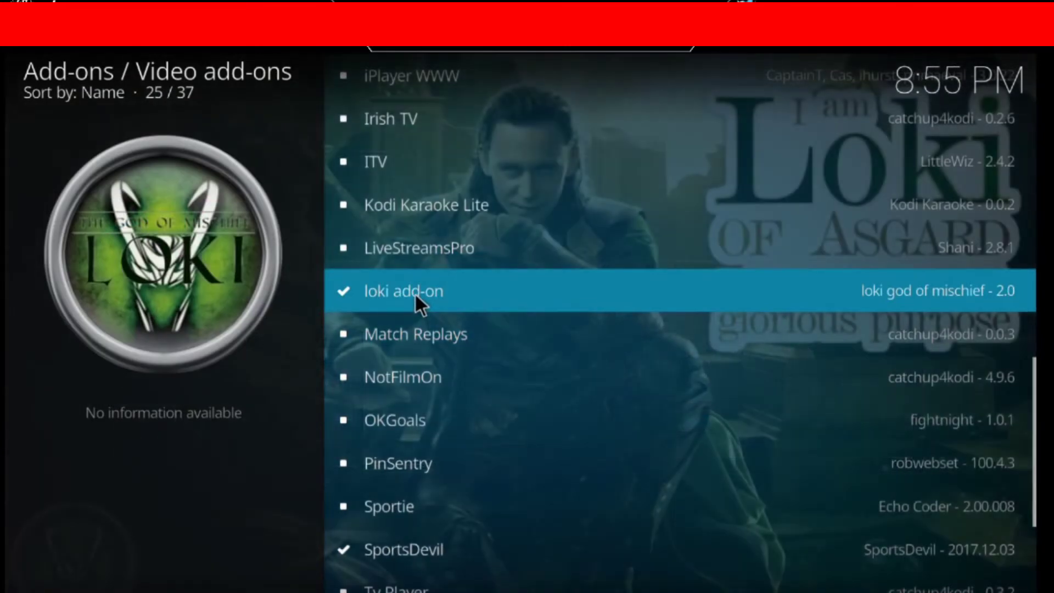
Step: View the loki add-on's info page, then back out to the Add-ons home screen
left_click(415, 293)
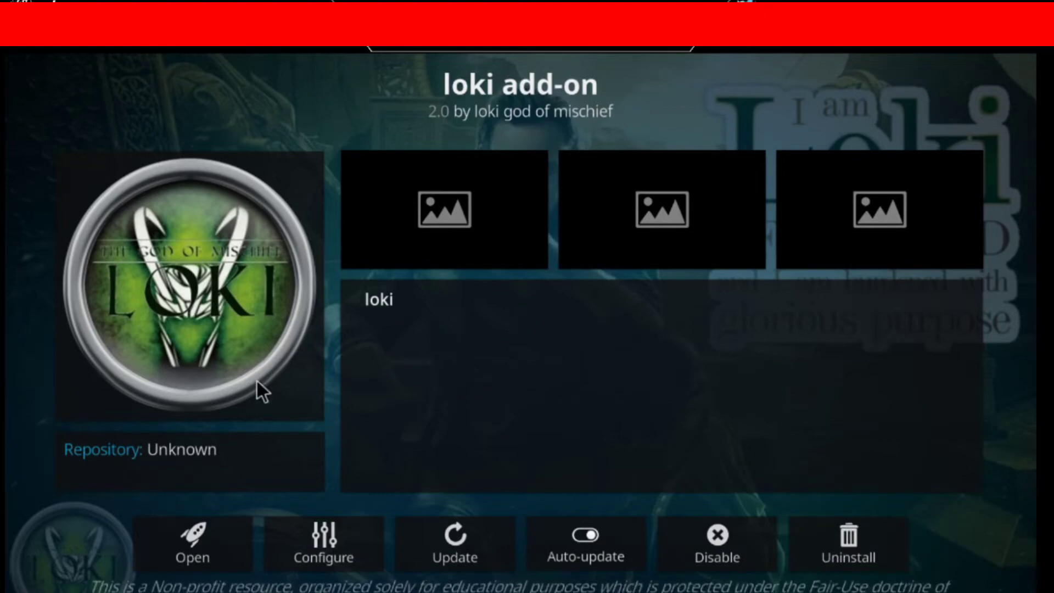
key("Escape")
key("Escape")
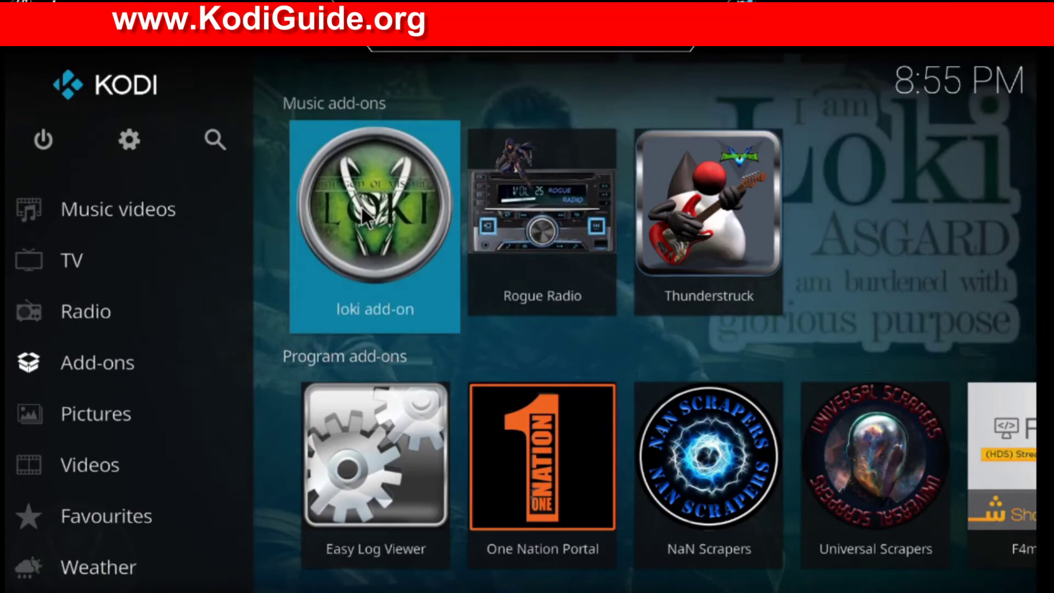
Step: Launch loki and move down its categories from Documentaries to Authorize Real Debrid
key("Up")
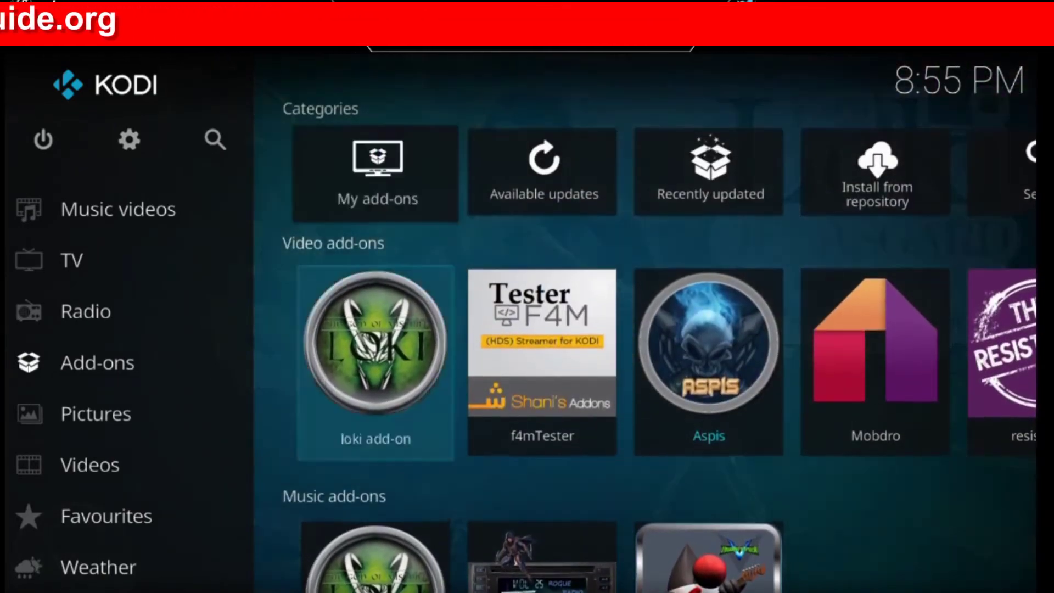
key("Return")
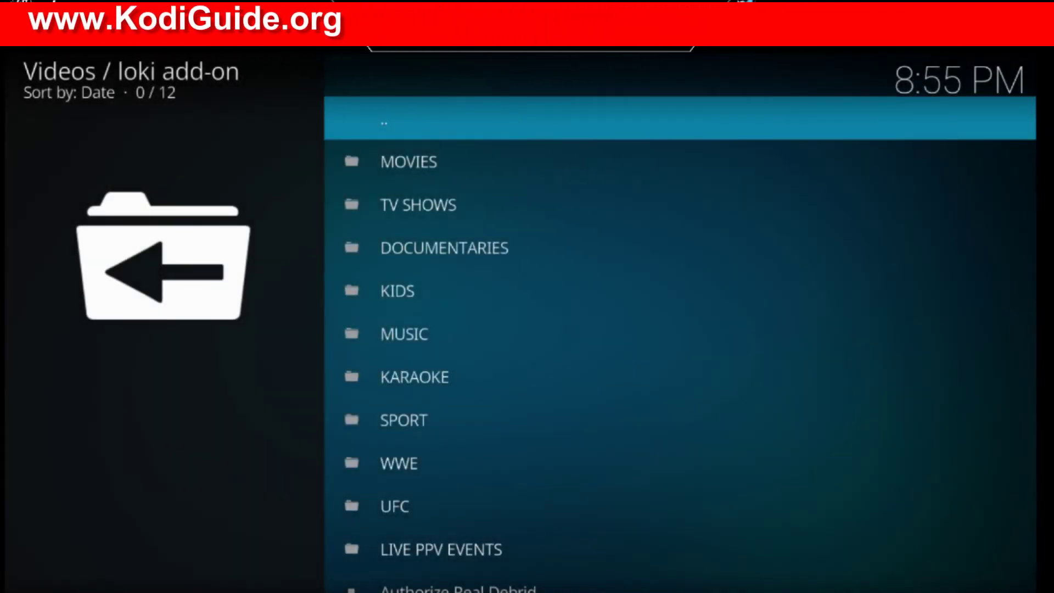
key("Down")
key("Down")
key("Down")
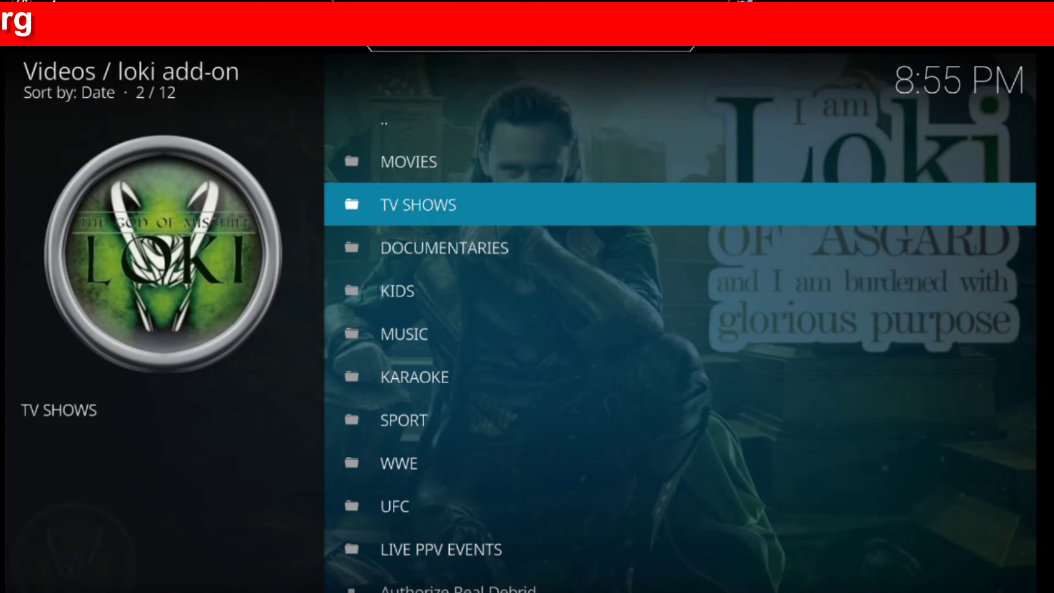
key("Down")
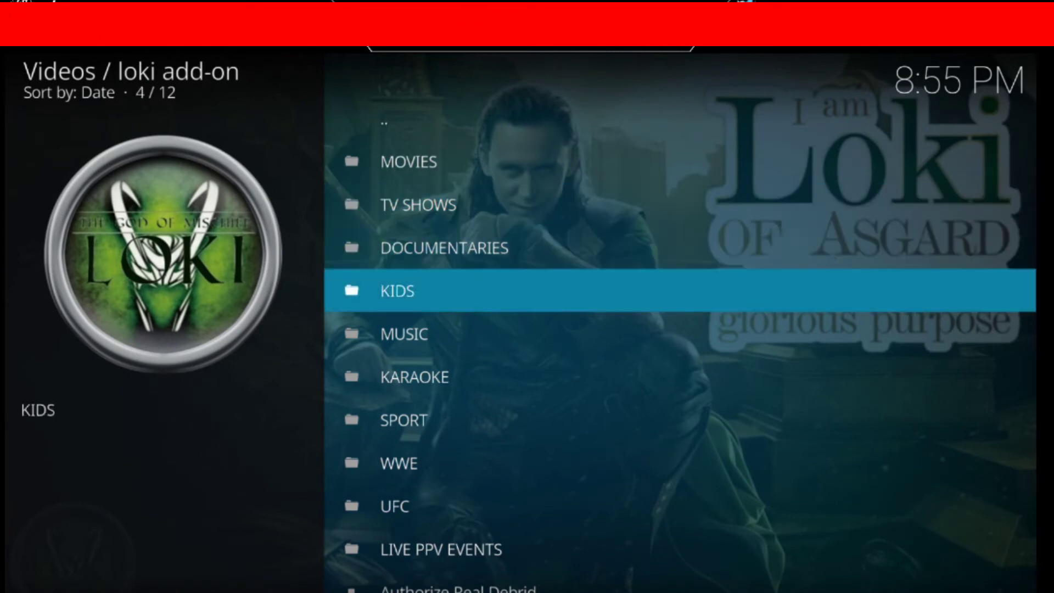
key("Down")
key("Down")
key("Down")
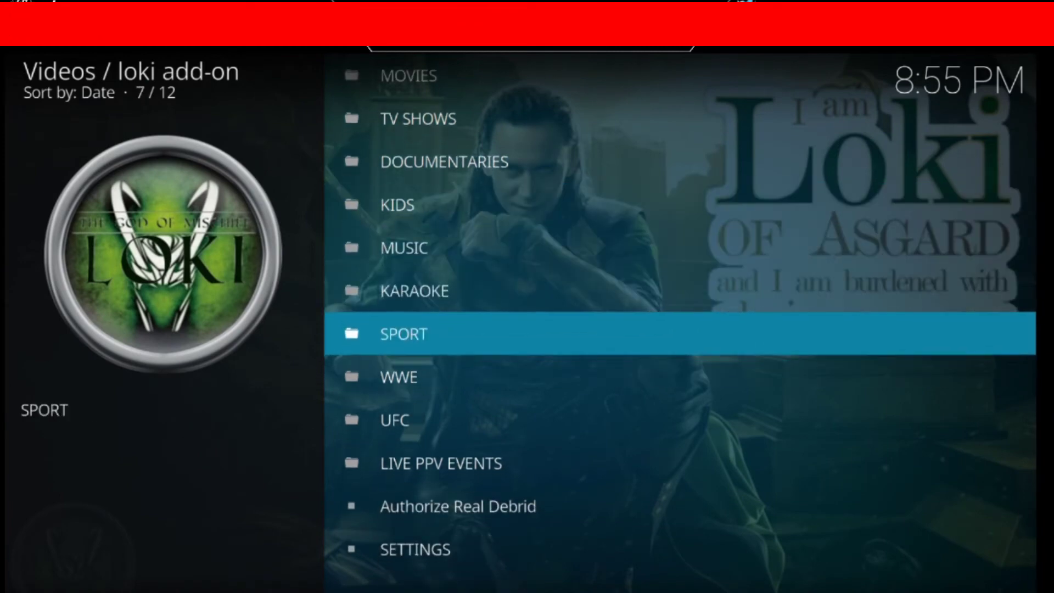
key("Down")
key("Down")
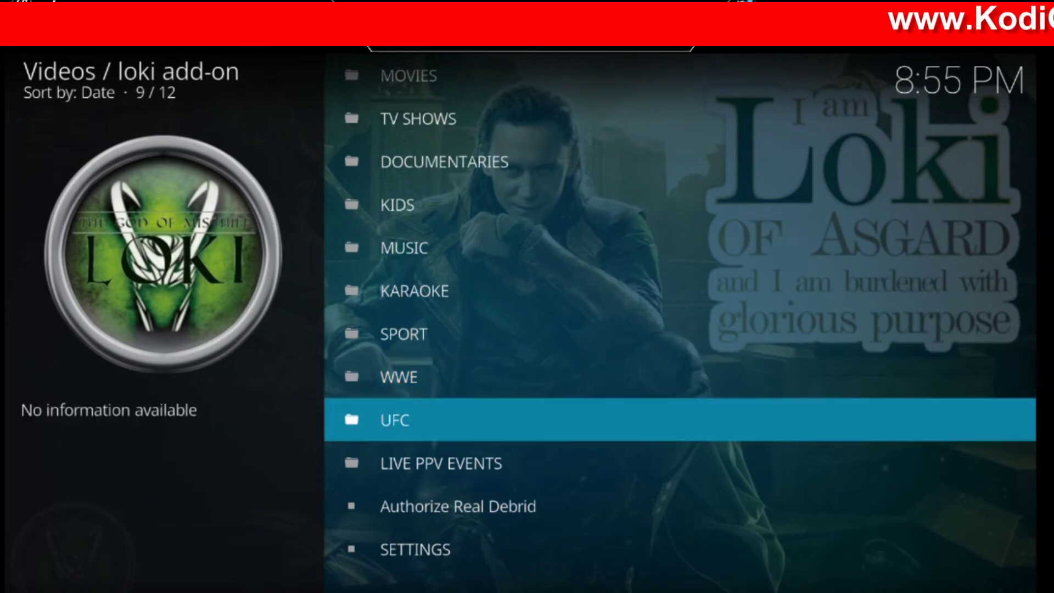
key("Down")
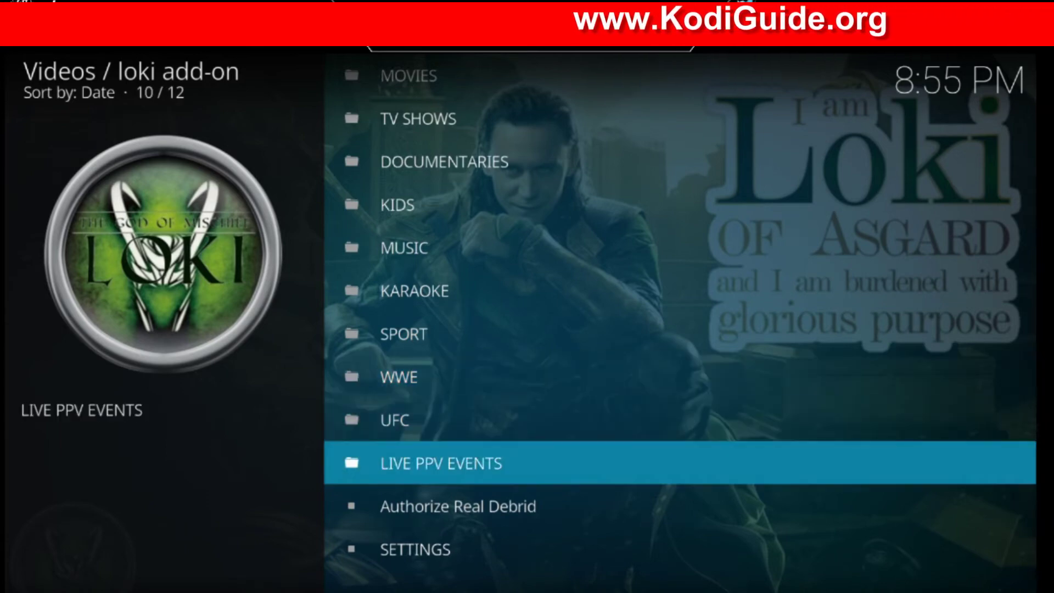
key("Down")
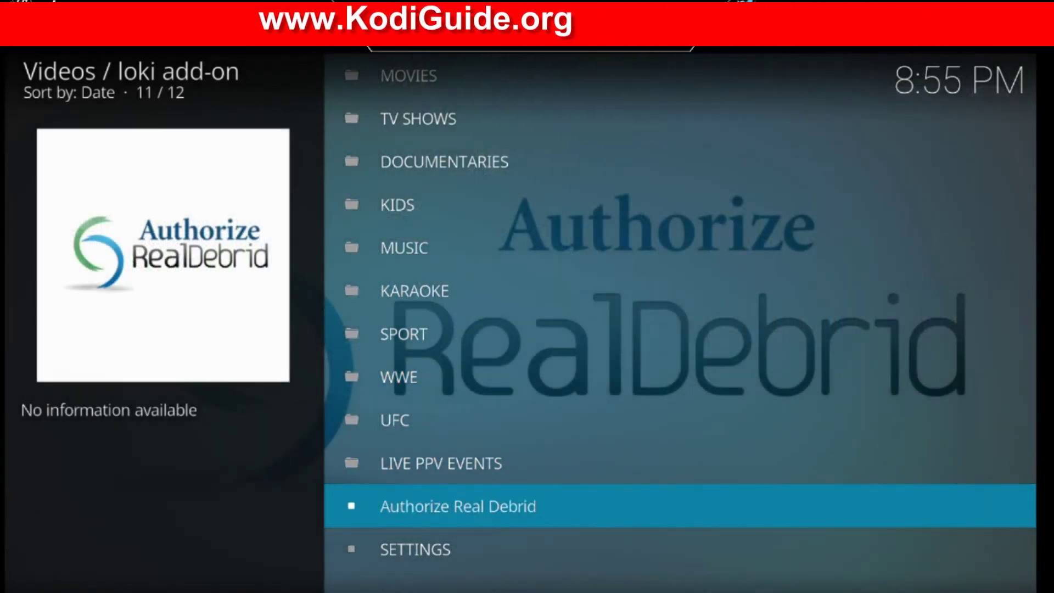
key("Down")
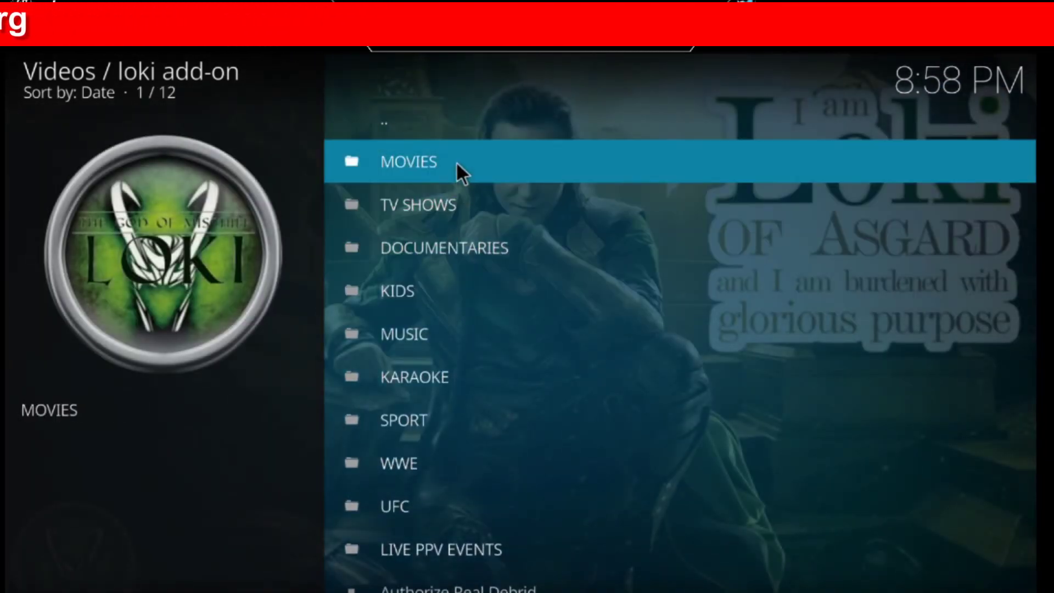
left_click(457, 162)
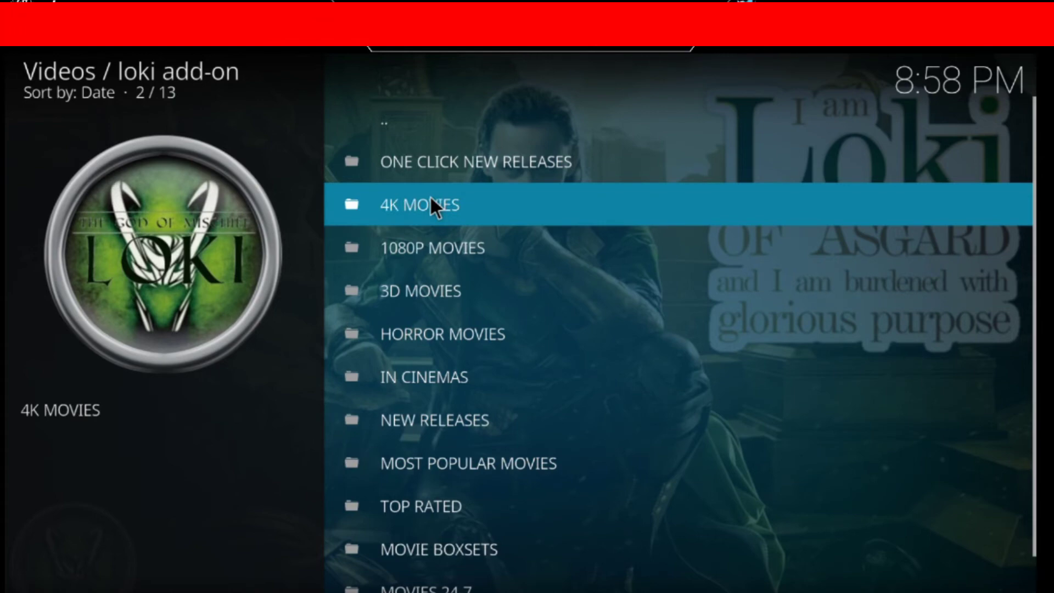
left_click(431, 201)
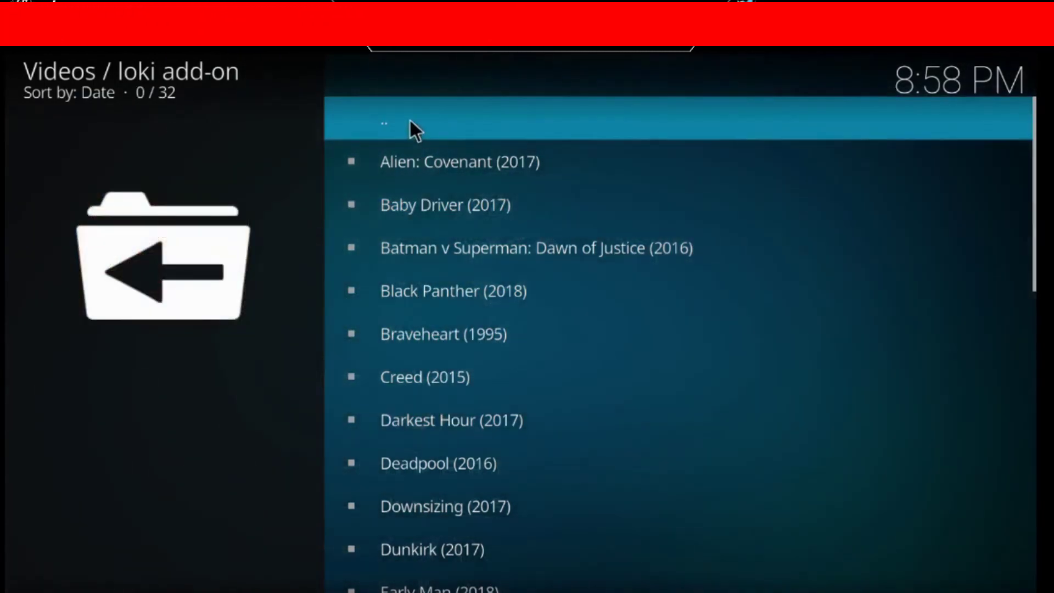
left_click(409, 118)
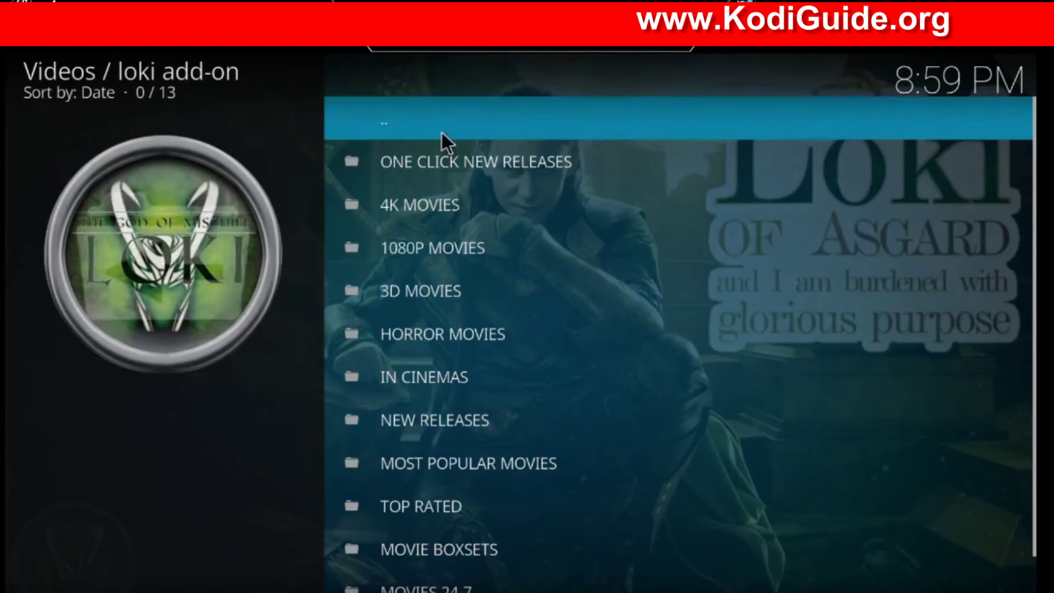
left_click(445, 113)
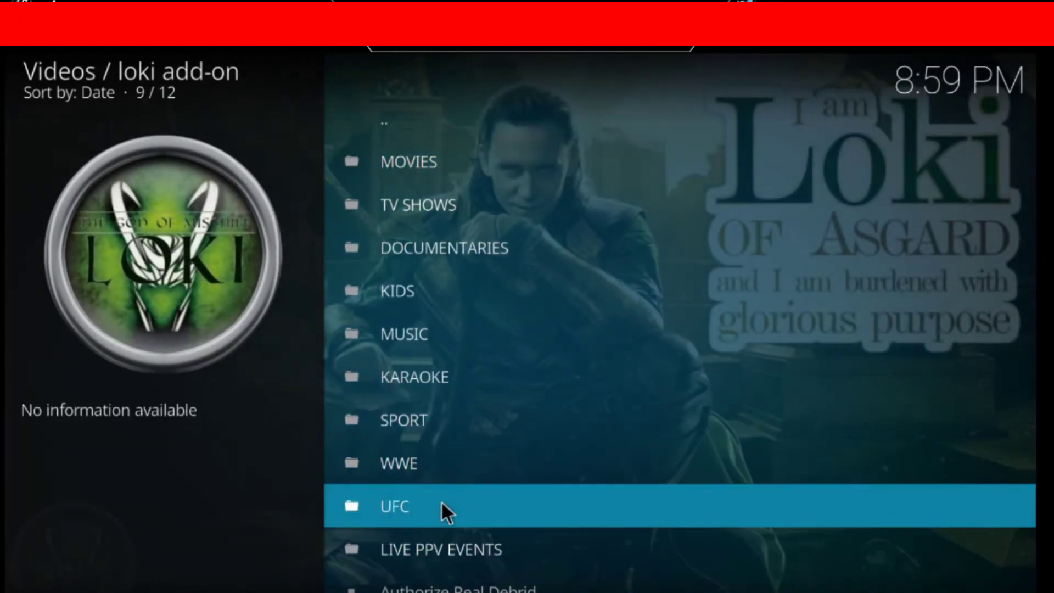
Step: Open loki's UFC > UFC EVENTS list and scroll through the UFC 226 and 225 parts
left_click(442, 504)
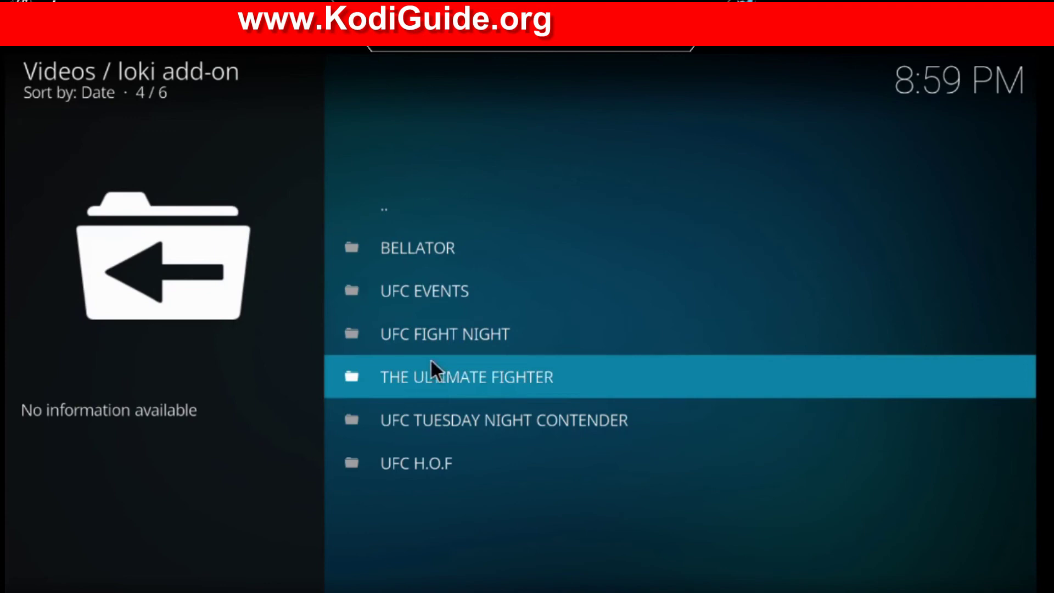
left_click(436, 291)
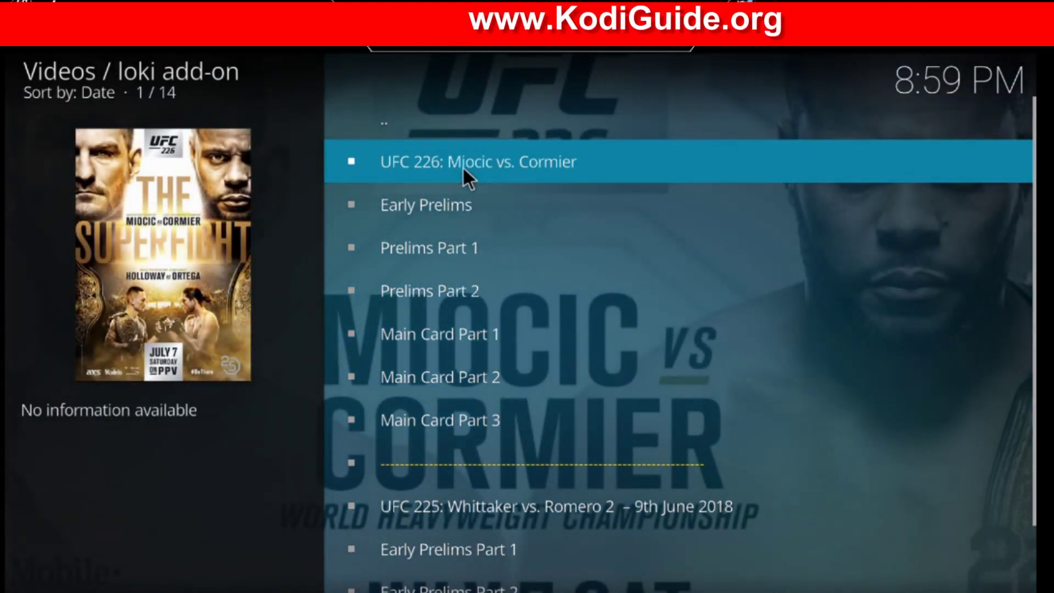
scroll(509, 396, "down", 5)
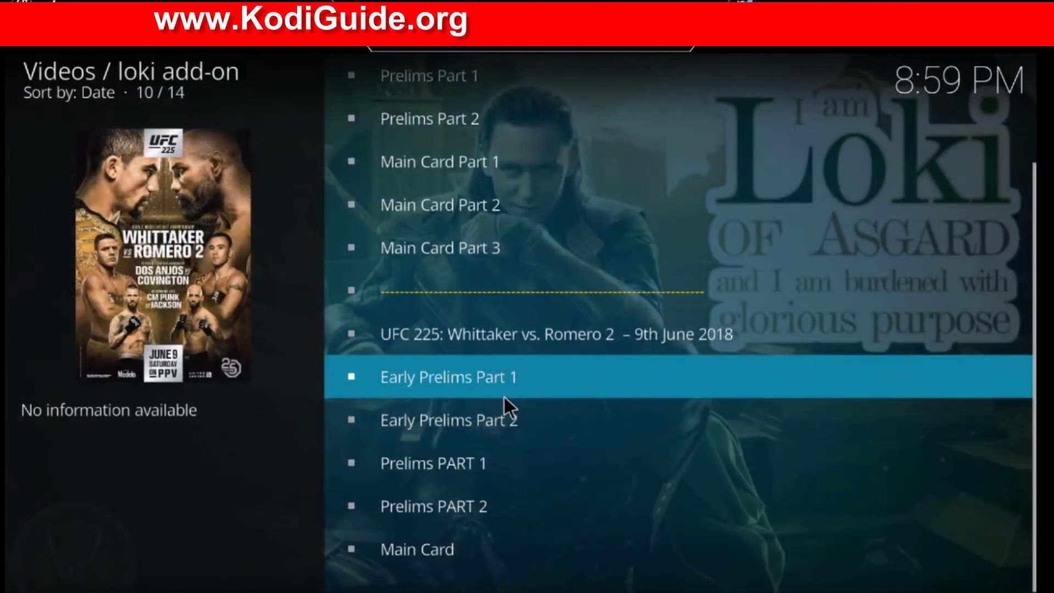
scroll(486, 401, "up", 4)
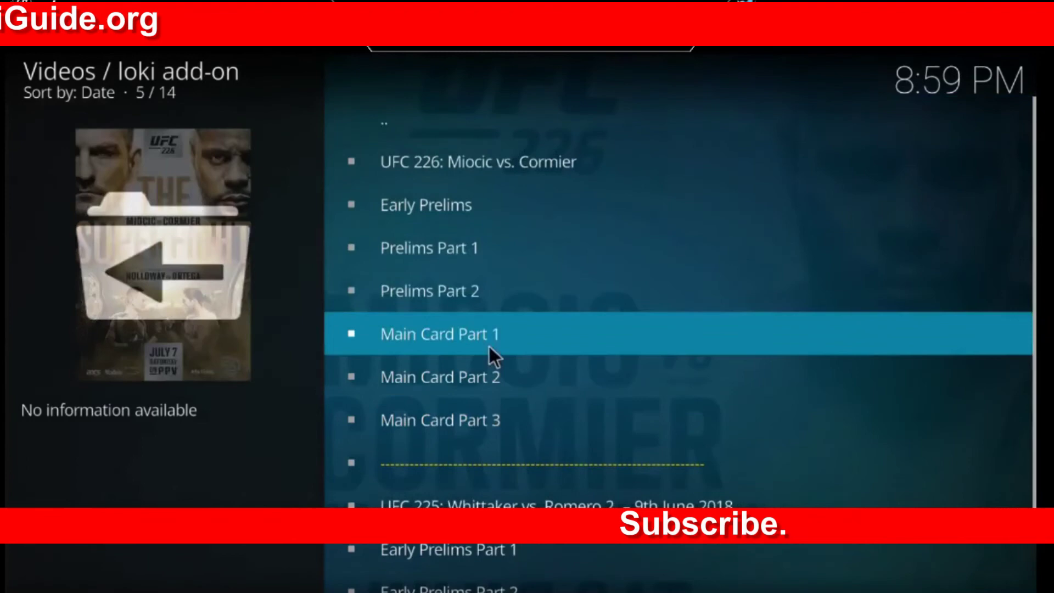